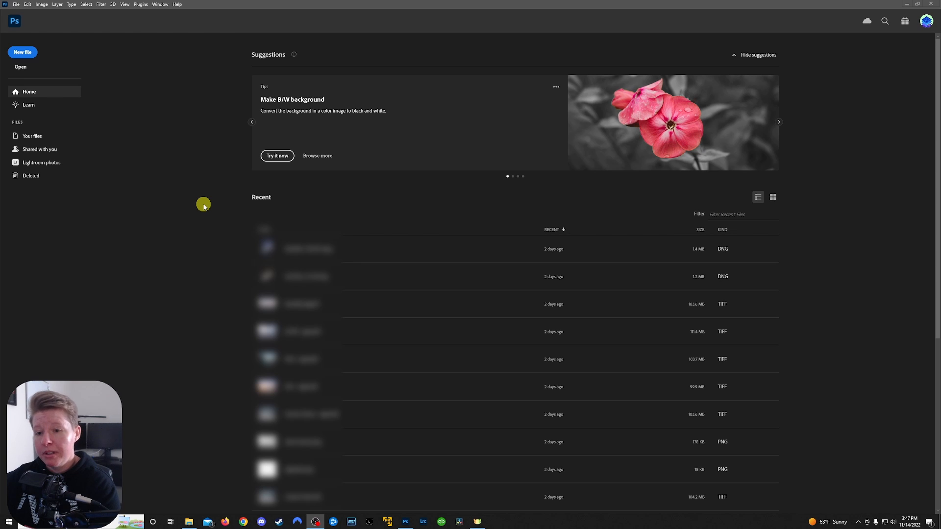
Create a 1920 x 1080 px document at 300 ppi with a transparent background and fill its canvas with black
{"action": "left_click", "coordinate": [203, 205]}
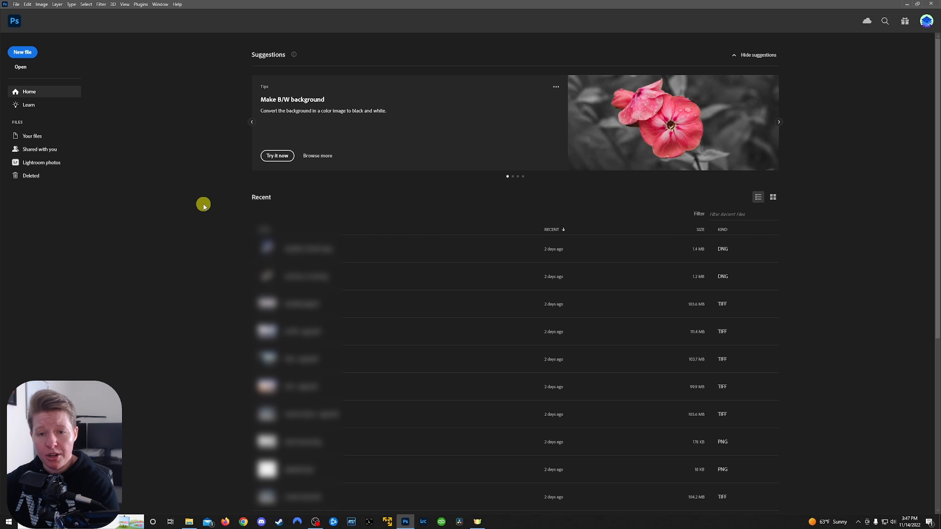
{"action": "left_click", "coordinate": [32, 53]}
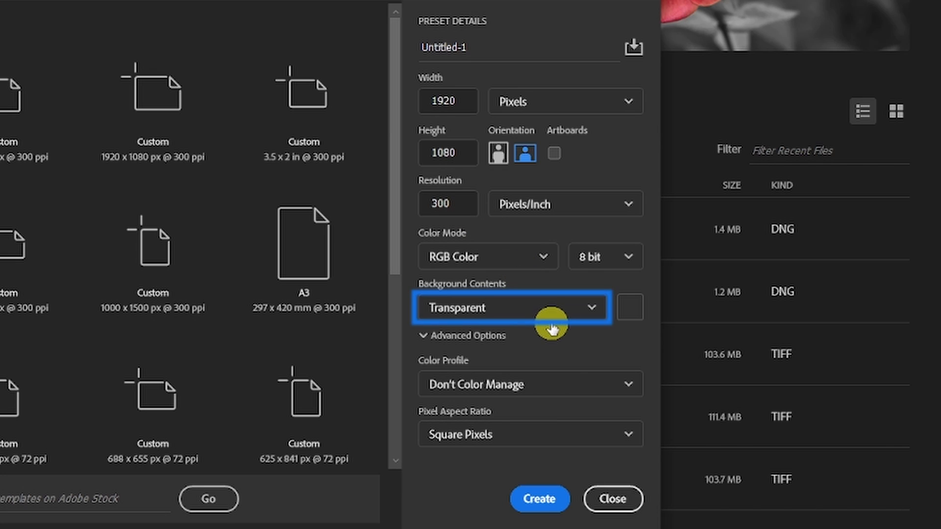
{"action": "left_click", "coordinate": [593, 308]}
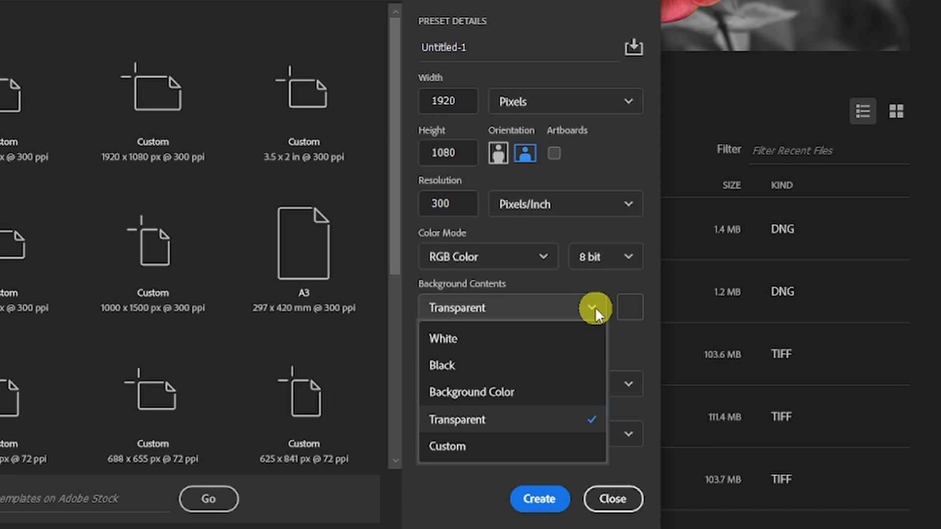
{"action": "left_click", "coordinate": [571, 431]}
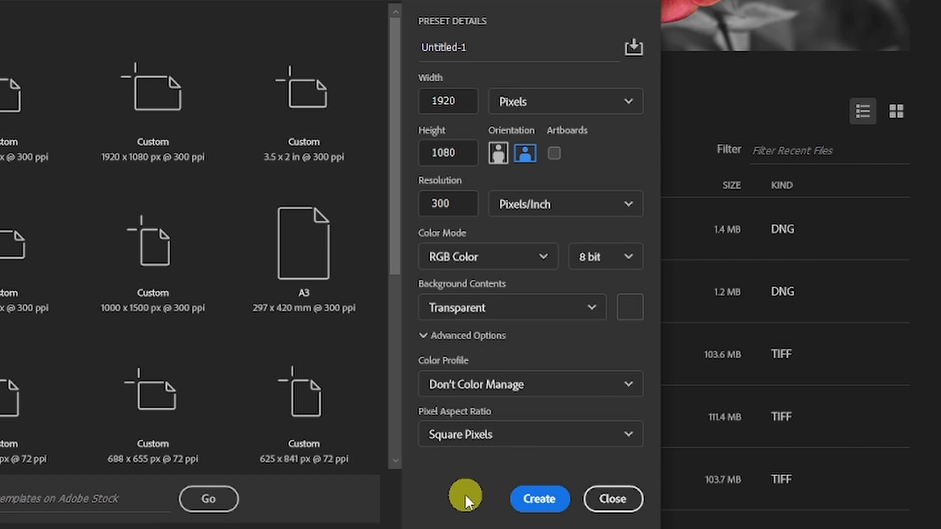
{"action": "left_click", "coordinate": [539, 499]}
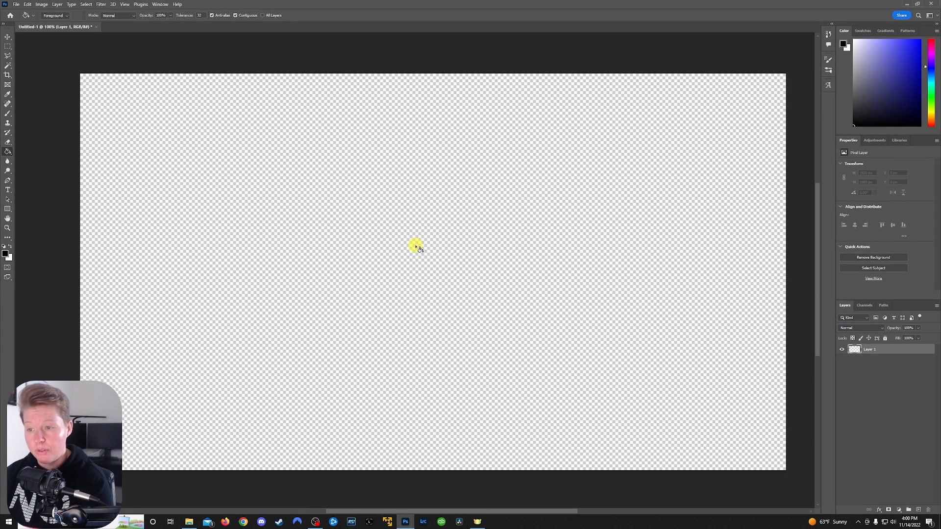
{"action": "left_click", "coordinate": [416, 247]}
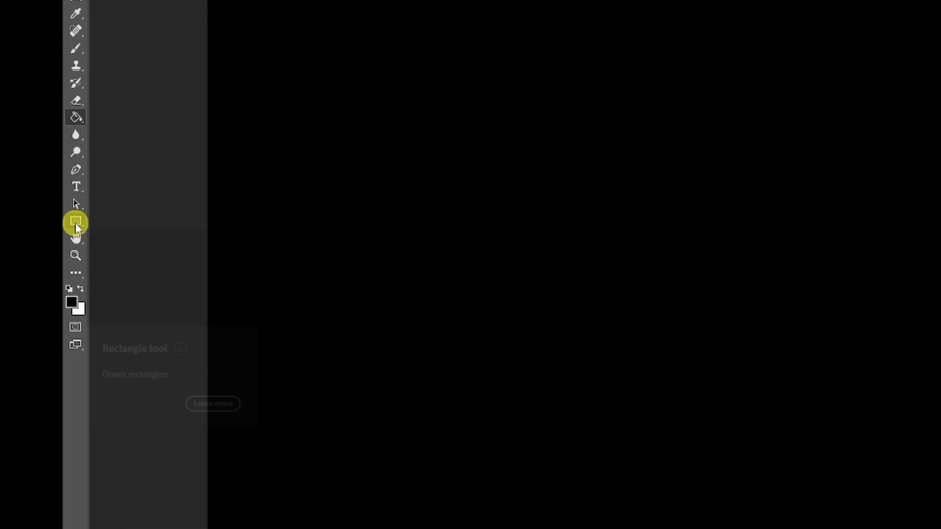
Make white the foreground color and draw an upright rectangle about 592 x 821 px around the middle of the canvas
{"action": "left_click", "coordinate": [76, 224]}
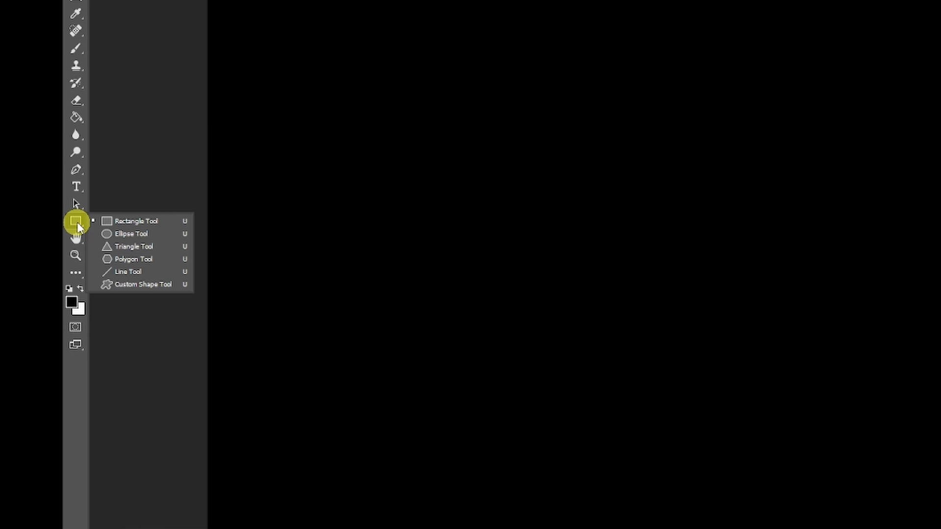
{"action": "left_click", "coordinate": [173, 225]}
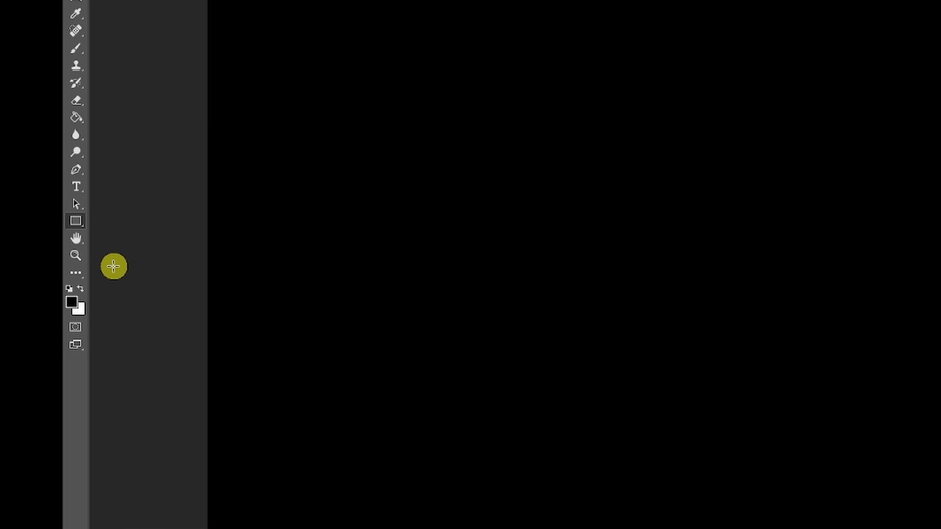
{"action": "left_click", "coordinate": [82, 290]}
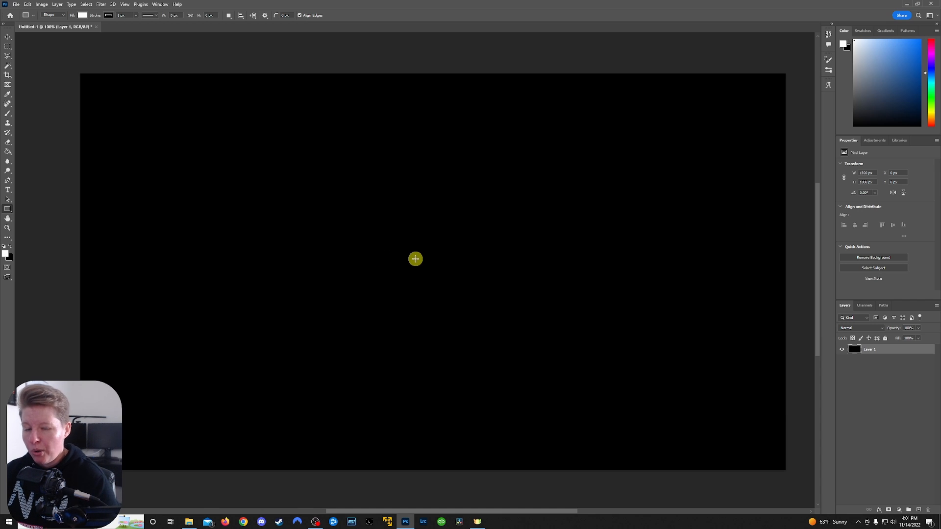
{"action": "left_click_drag", "start_coordinate": [415, 259], "coordinate": [523, 409]}
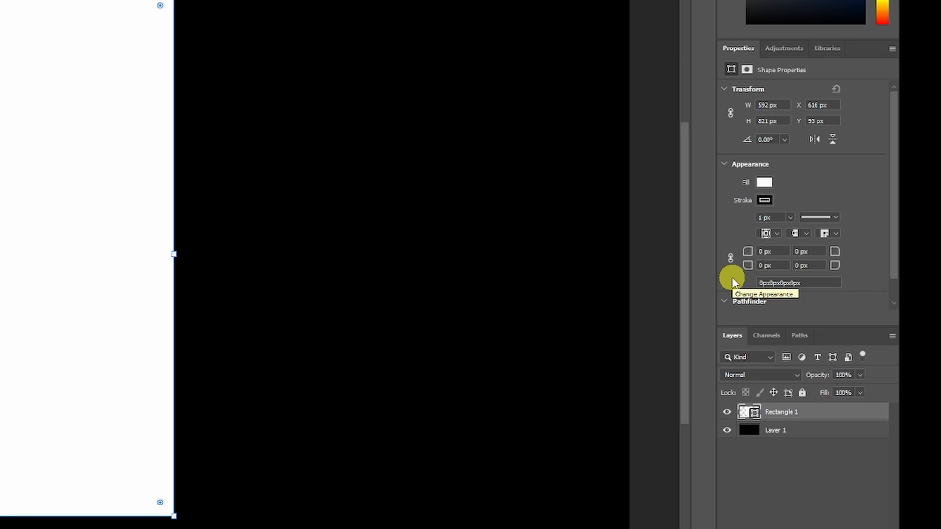
{"action": "left_click", "coordinate": [731, 258]}
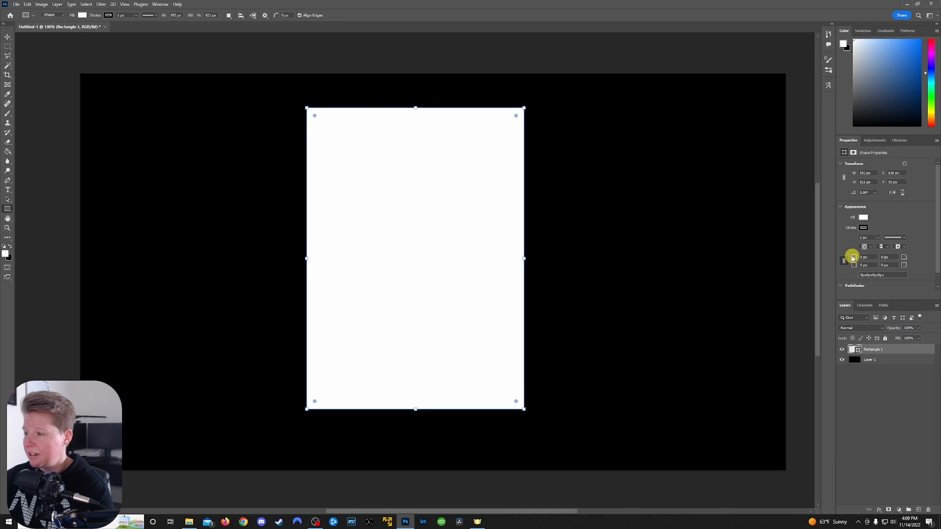
{"action": "left_click_drag", "start_coordinate": [852, 256], "coordinate": [867, 254]}
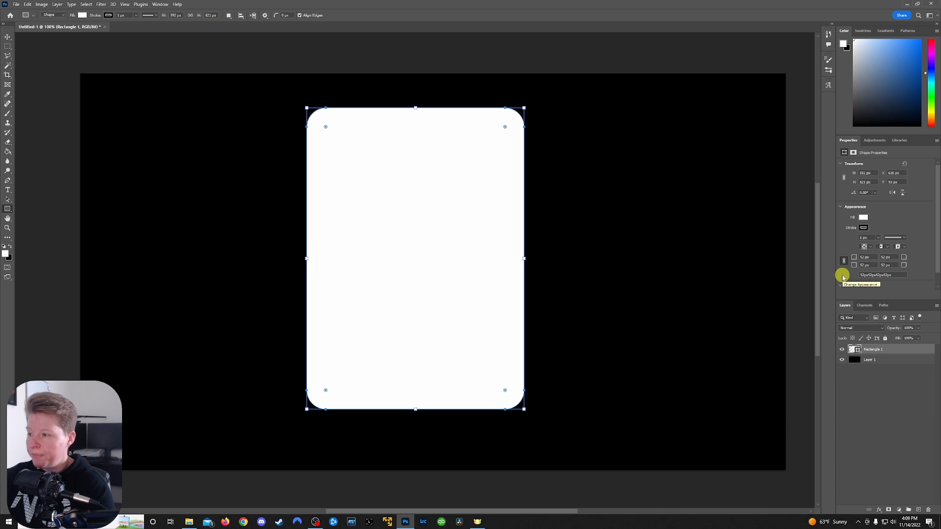
{"action": "key", "text": "ctrl+z"}
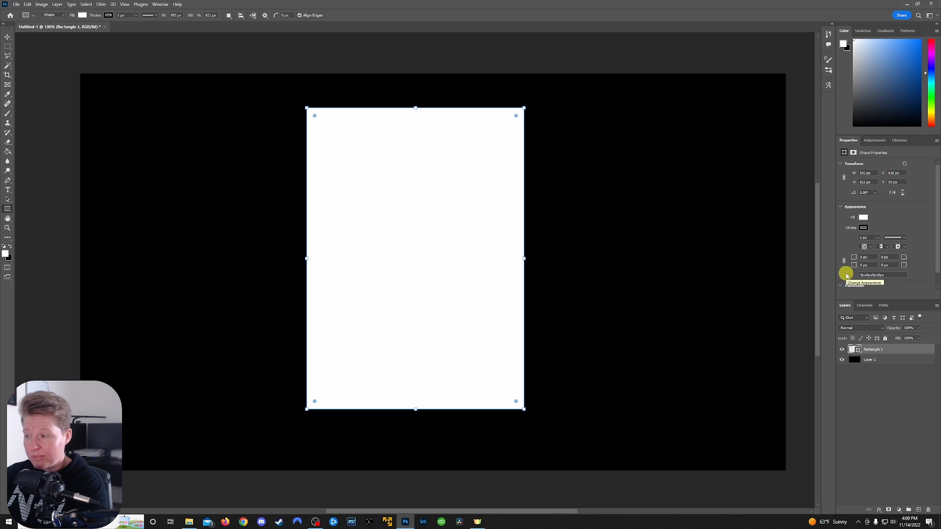
{"action": "left_click_drag", "start_coordinate": [855, 256], "coordinate": [937, 247]}
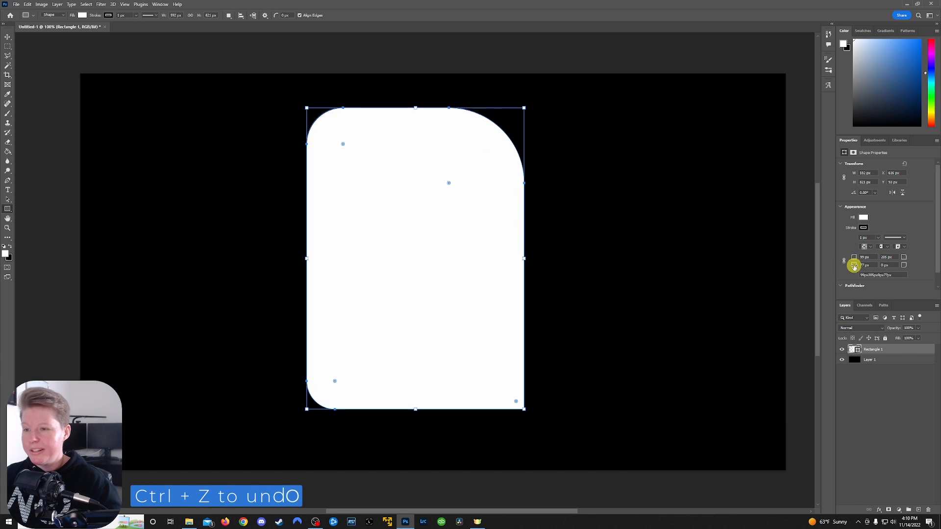
{"action": "key", "text": "ctrl+z"}
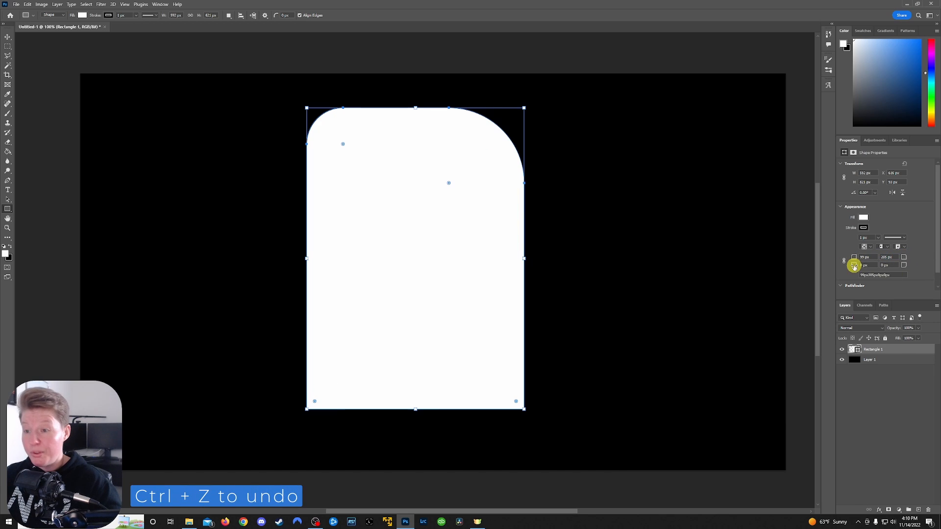
{"action": "key", "text": "ctrl+z"}
{"action": "key", "text": "ctrl+z"}
{"action": "key", "text": "ctrl+z"}
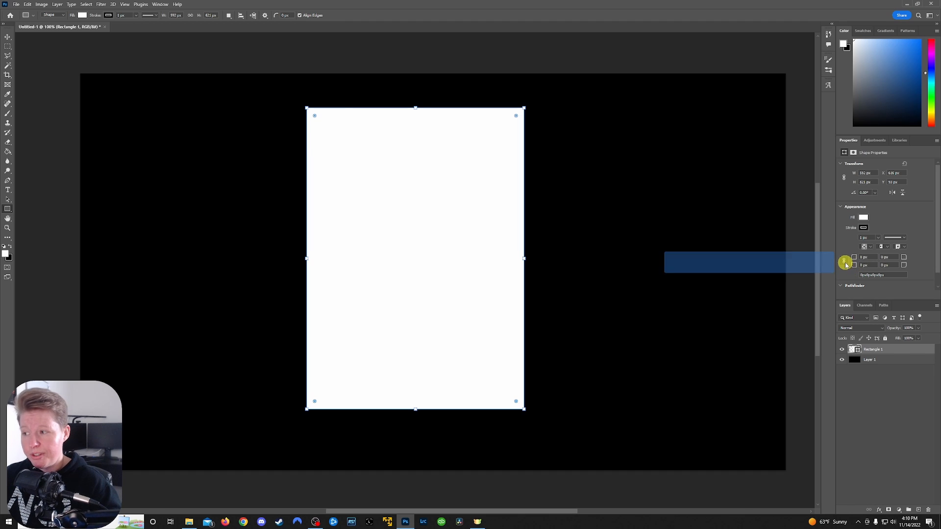
Link the rectangle's corner radii and round all four corners to 150 px
{"action": "left_click", "coordinate": [844, 262]}
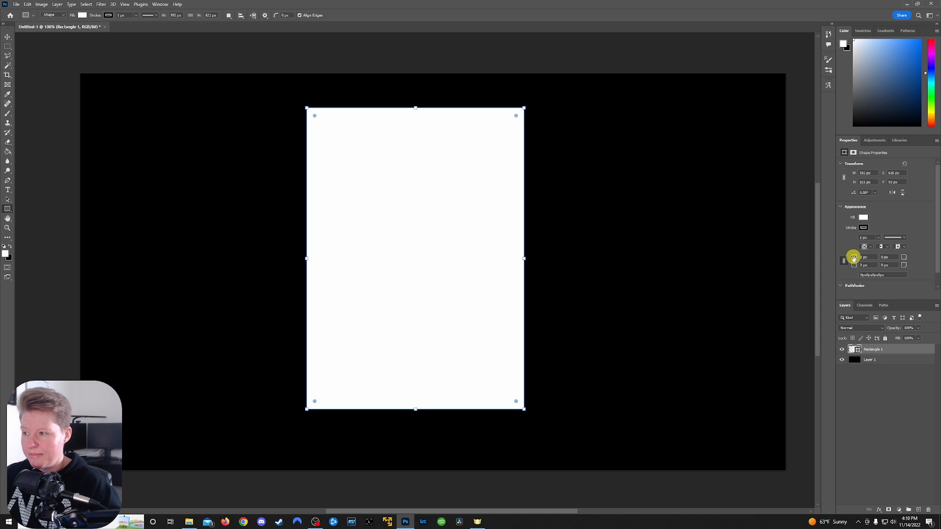
{"action": "left_click_drag", "start_coordinate": [853, 258], "coordinate": [909, 256]}
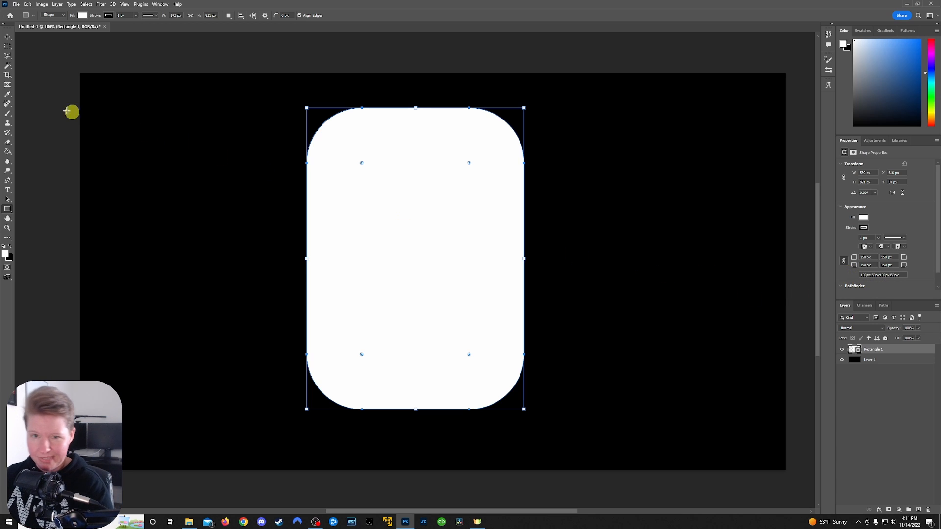
{"action": "left_click", "coordinate": [7, 37]}
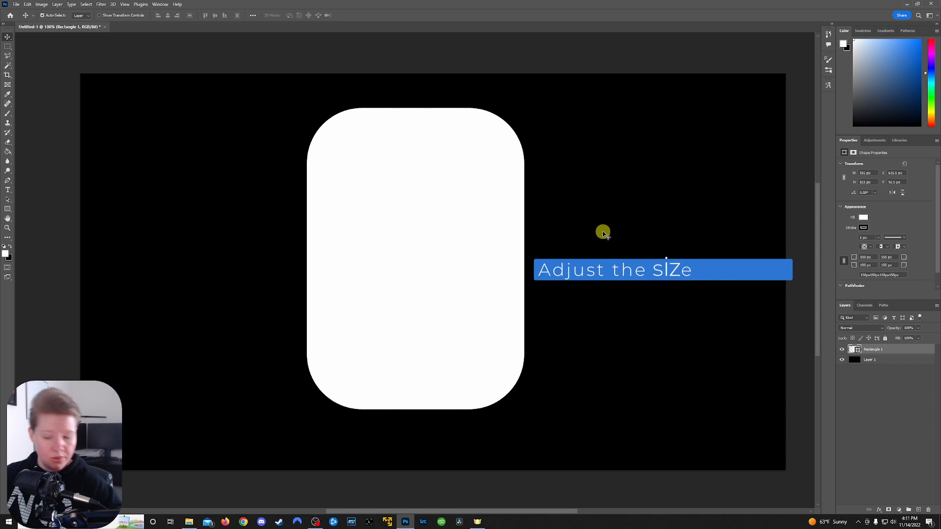
{"action": "key", "text": "ctrl+t"}
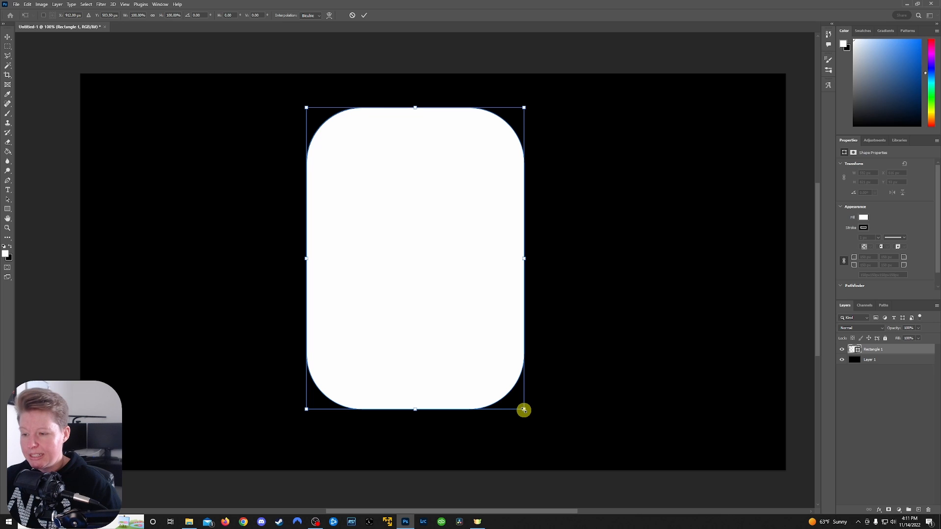
{"action": "left_click_drag", "start_coordinate": [523, 409], "coordinate": [455, 317]}
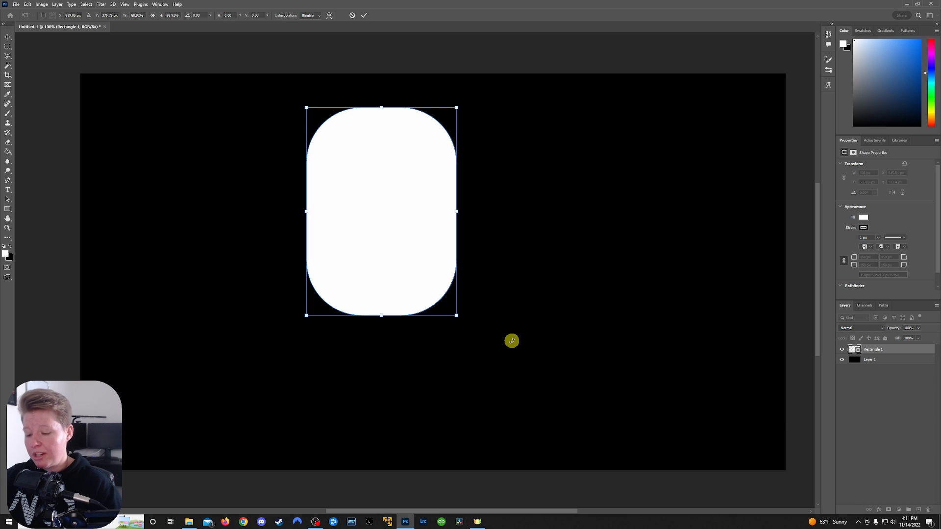
{"action": "key", "text": "Return"}
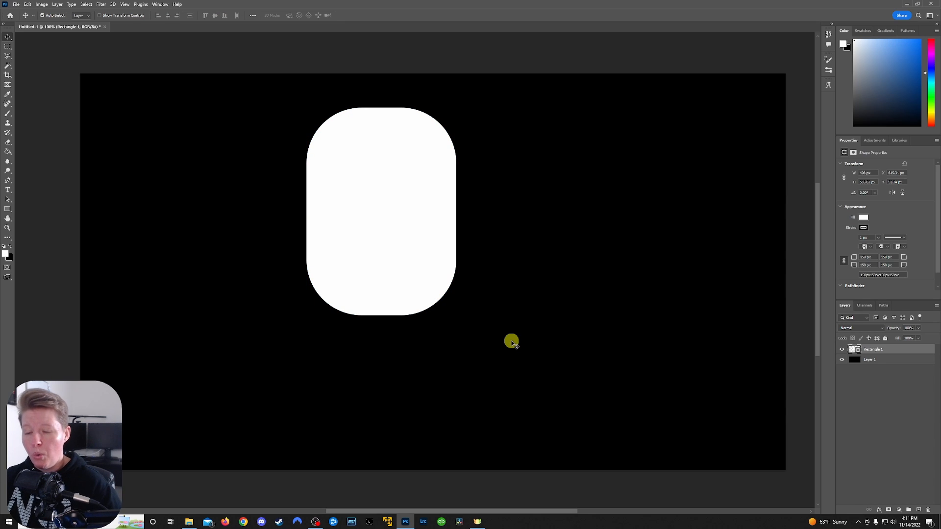
{"action": "key", "text": "ctrl+z"}
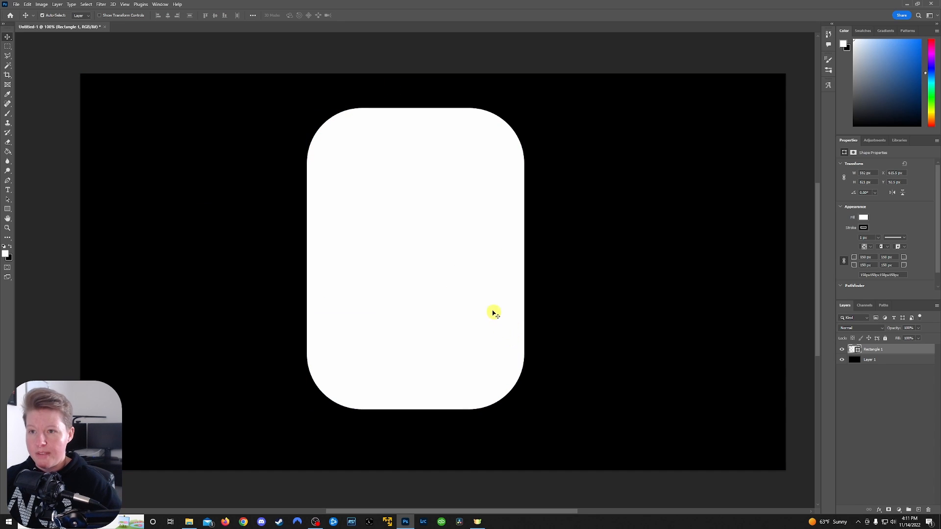
Use Free Transform to move the rounded rectangle to the horizontal center of the canvas
{"action": "key", "text": "ctrl+t"}
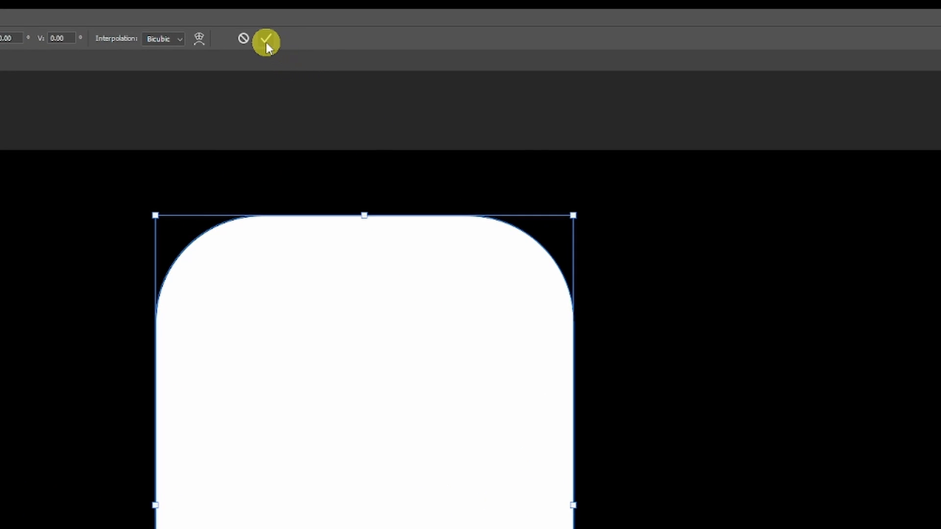
{"action": "left_click", "coordinate": [266, 42]}
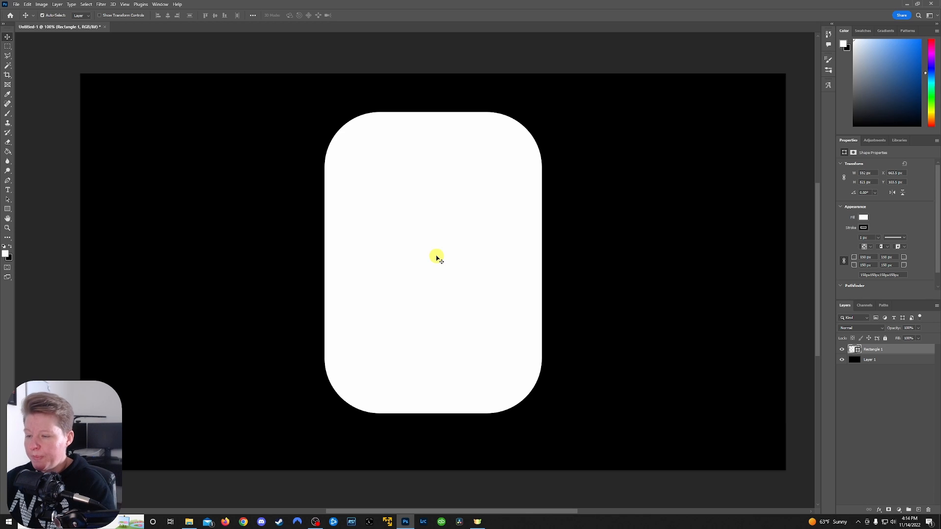
Export the image with Save for Web as a JPEG High file named Untitled-1.jpg in the Pictures library's Photoshop folder
{"action": "left_click", "coordinate": [15, 5]}
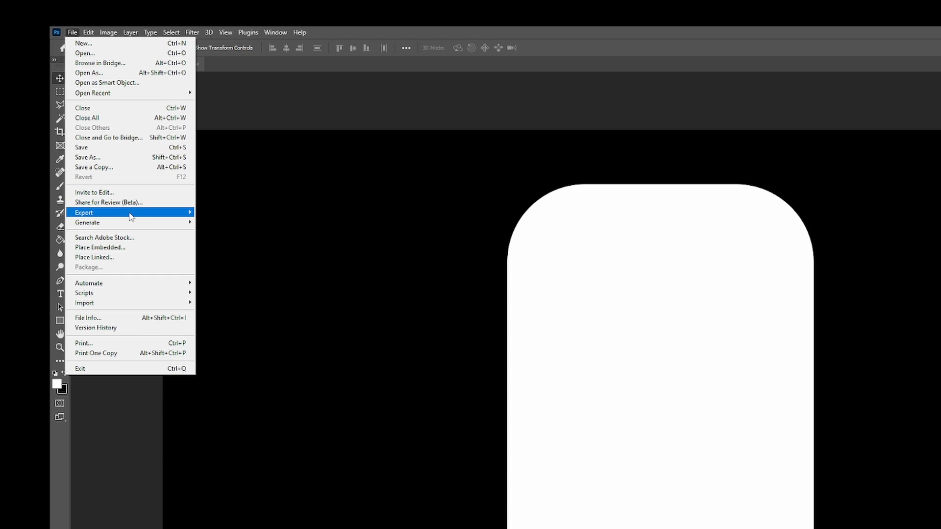
{"action": "mouse_move", "coordinate": [131, 215]}
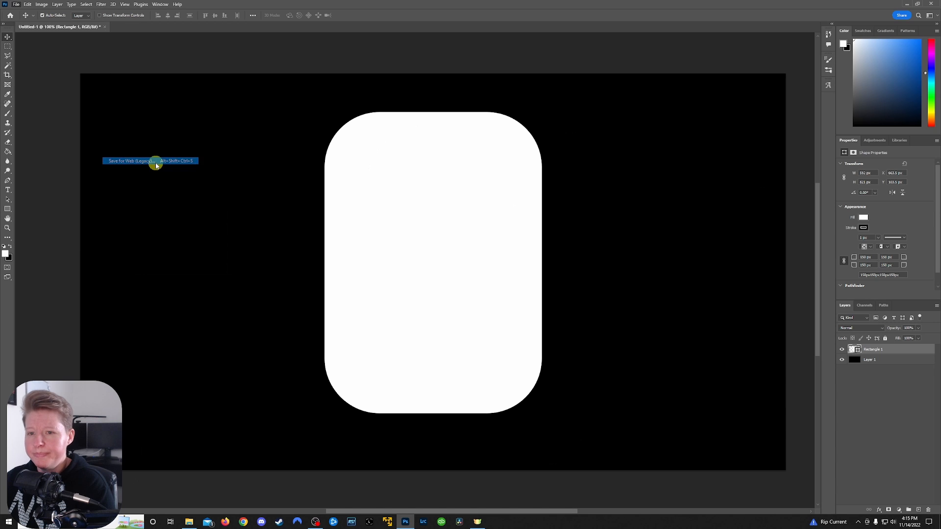
{"action": "left_click", "coordinate": [269, 255]}
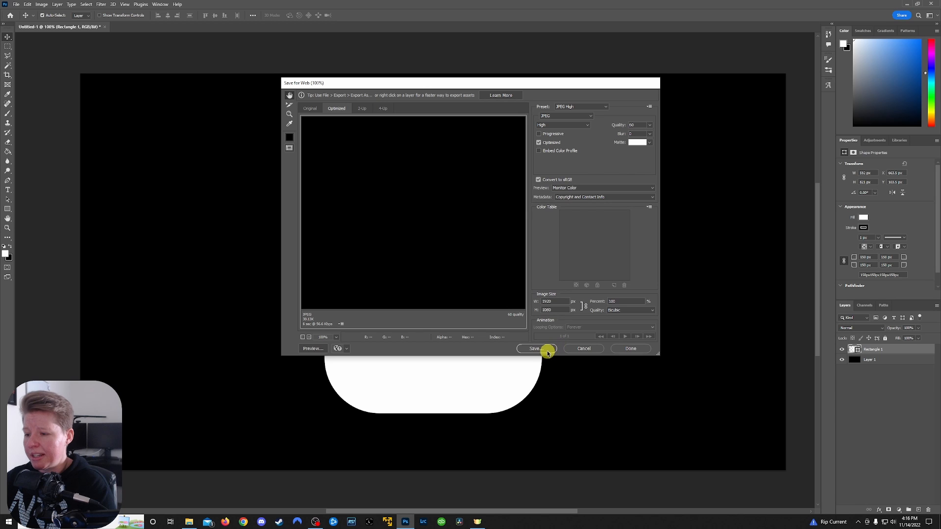
{"action": "left_click", "coordinate": [596, 496]}
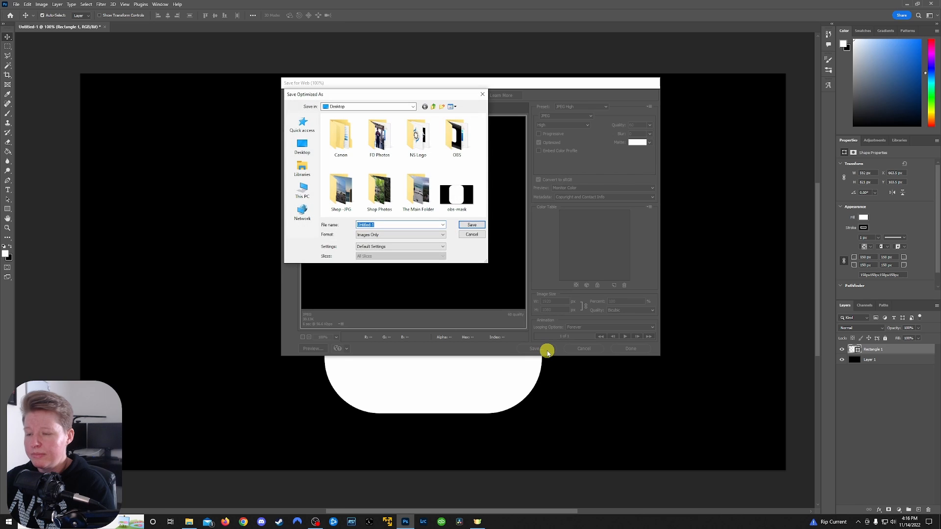
{"action": "left_click", "coordinate": [303, 167]}
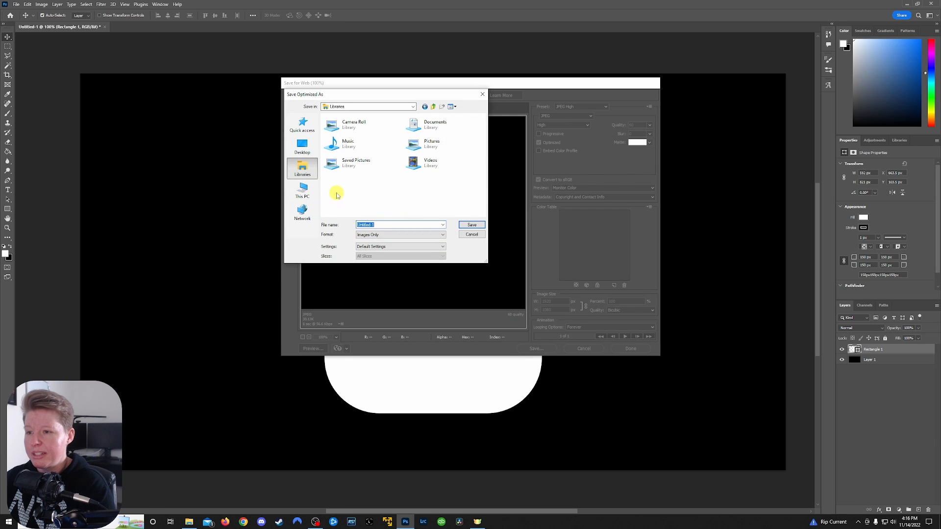
{"action": "double_click", "coordinate": [440, 147]}
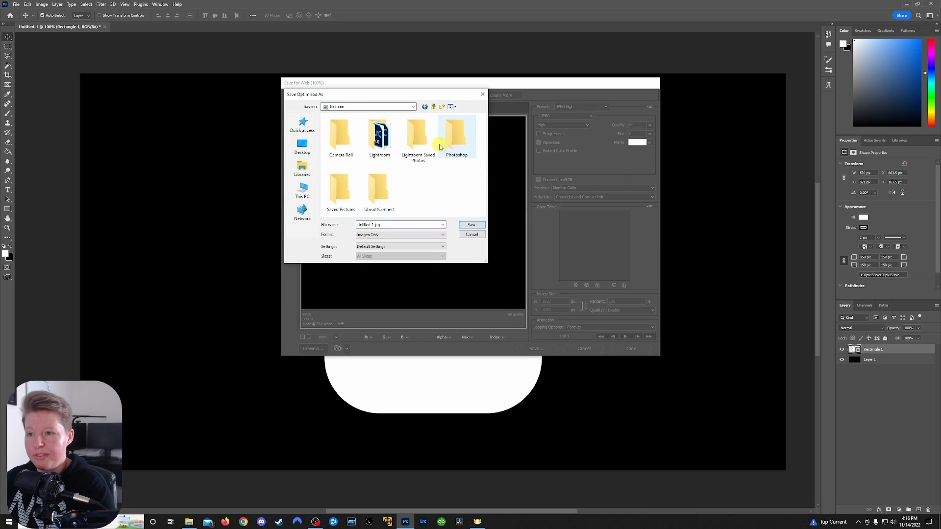
{"action": "double_click", "coordinate": [449, 133]}
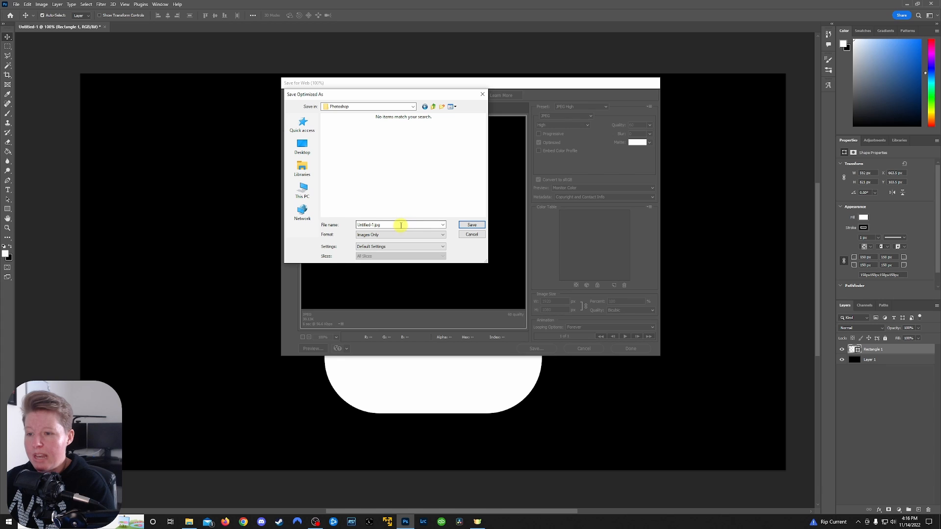
{"action": "left_click_drag", "start_coordinate": [399, 225], "coordinate": [353, 225]}
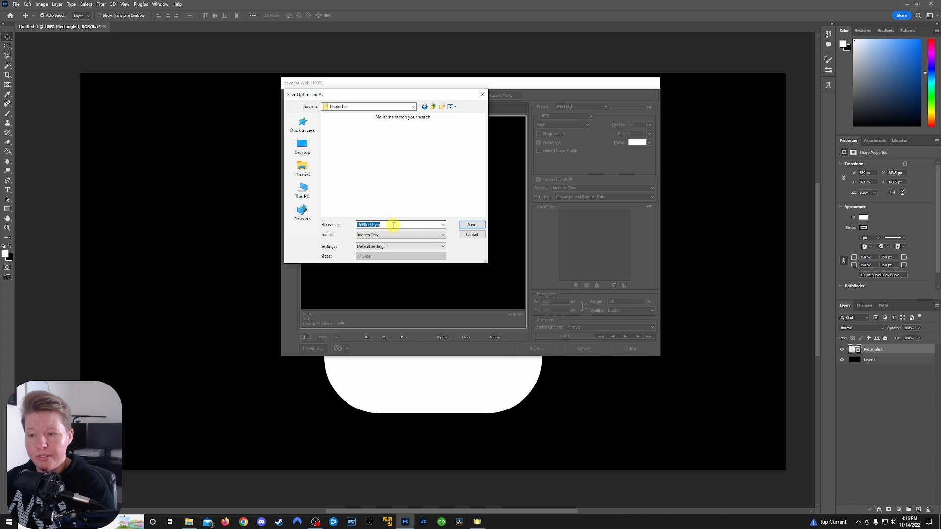
{"action": "left_click", "coordinate": [472, 225]}
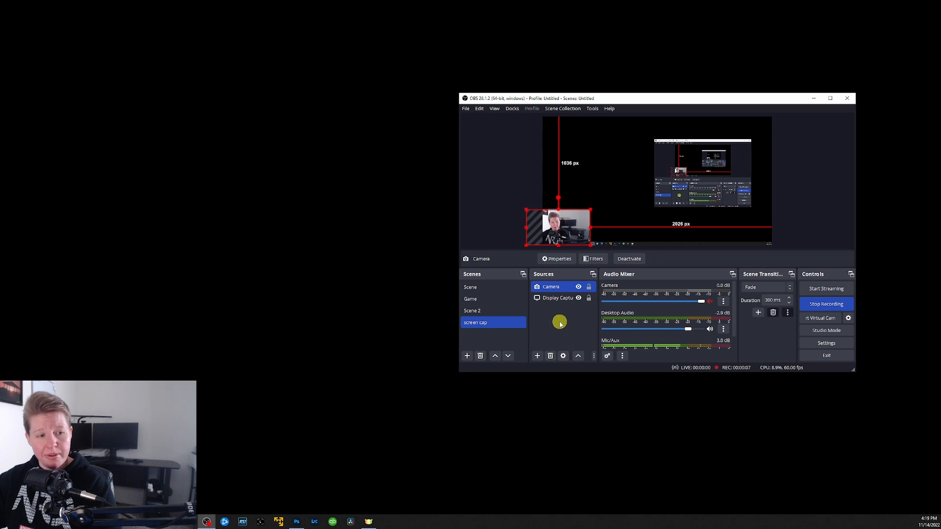
Add an Image Mask/Blend effect filter with its default name to the Camera source
{"action": "right_click", "coordinate": [568, 289]}
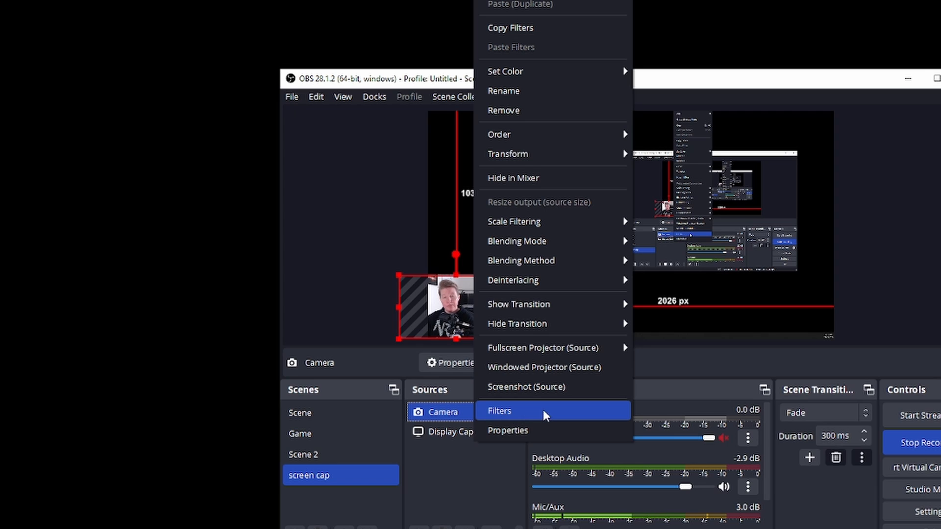
{"action": "left_click", "coordinate": [504, 413]}
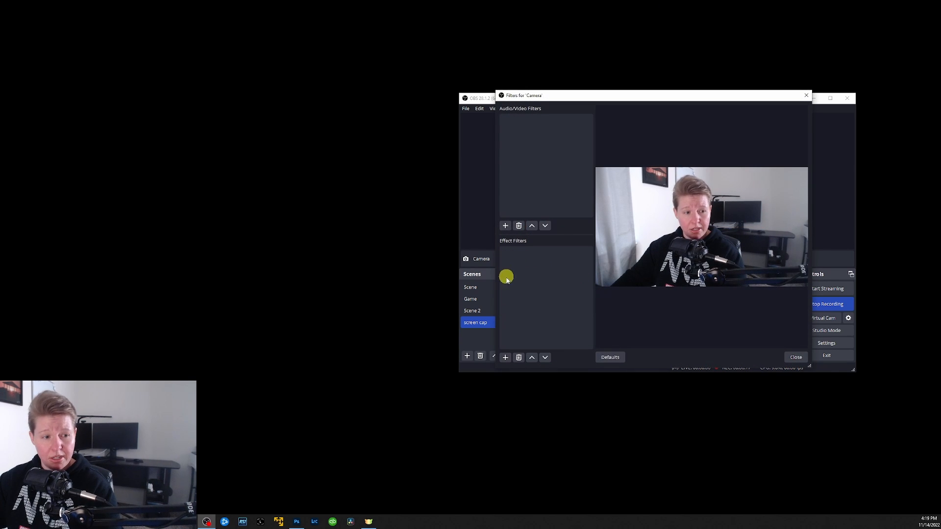
{"action": "left_click", "coordinate": [505, 358]}
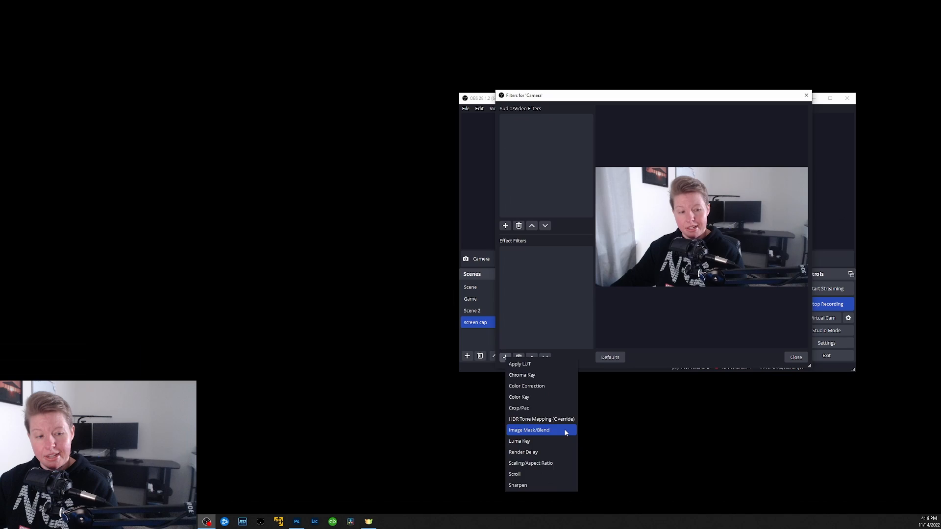
{"action": "left_click", "coordinate": [604, 385]}
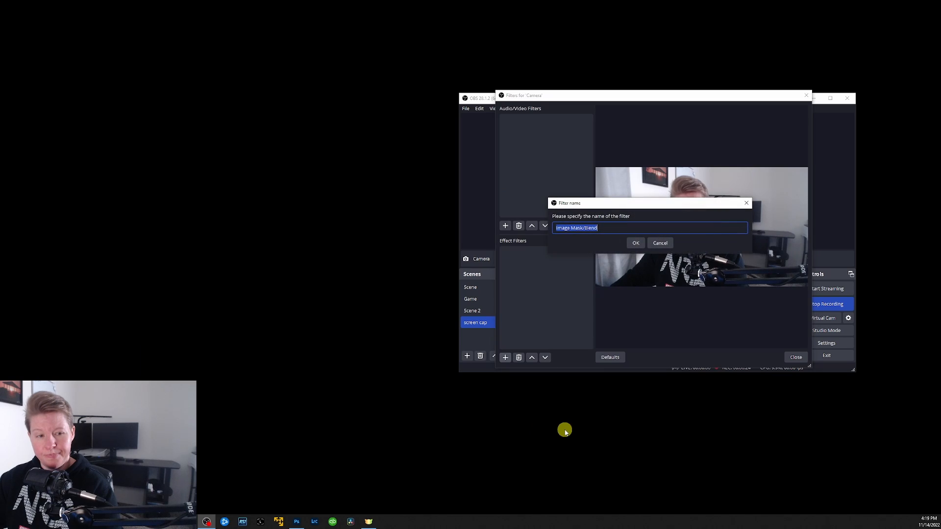
{"action": "left_click", "coordinate": [636, 244]}
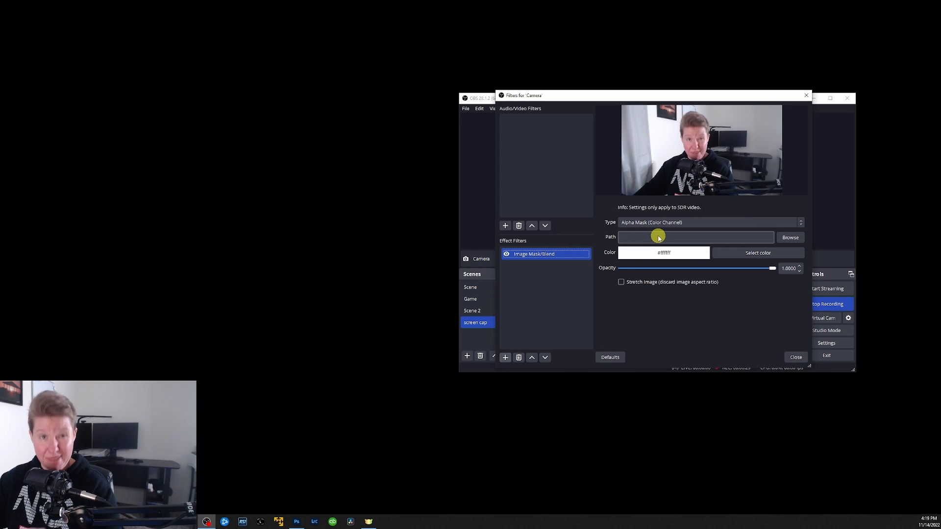
Load Untitled-1.jpg from the Pictures library's Photoshop folder as the filter's mask image and close the Camera filters
{"action": "left_click", "coordinate": [791, 238]}
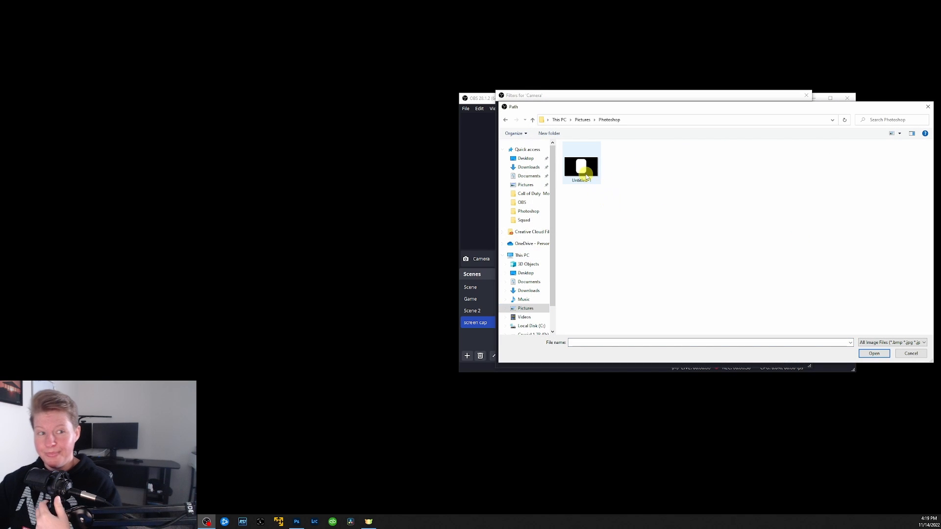
{"action": "left_click", "coordinate": [581, 165]}
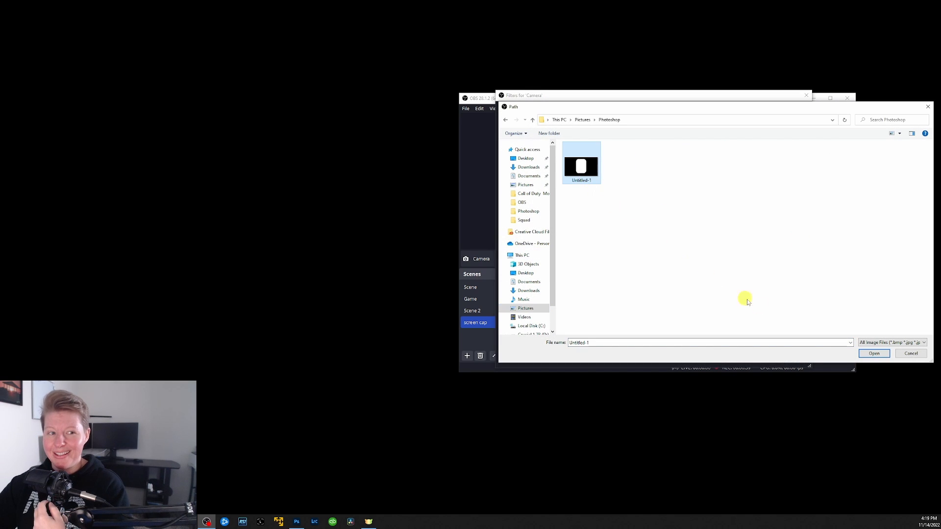
{"action": "left_click", "coordinate": [873, 352]}
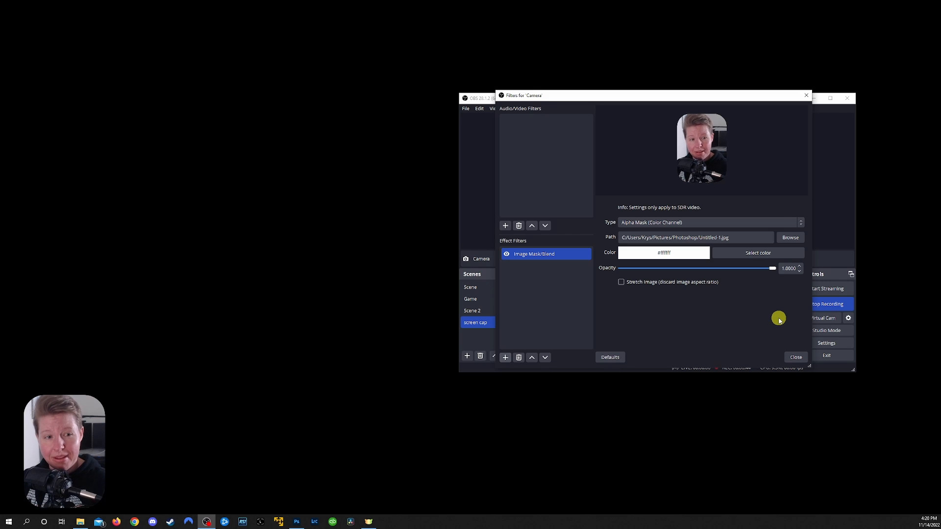
{"action": "left_click", "coordinate": [795, 358]}
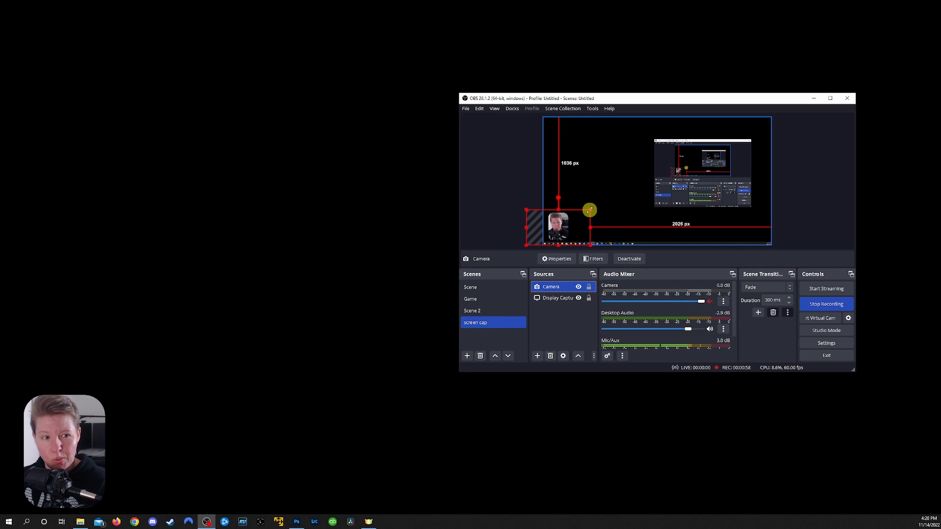
Enlarge the Camera source in the preview until its frame is about 246 px from the canvas top and 621 px from the right edge
{"action": "left_click", "coordinate": [567, 297]}
{"action": "left_click", "coordinate": [566, 287]}
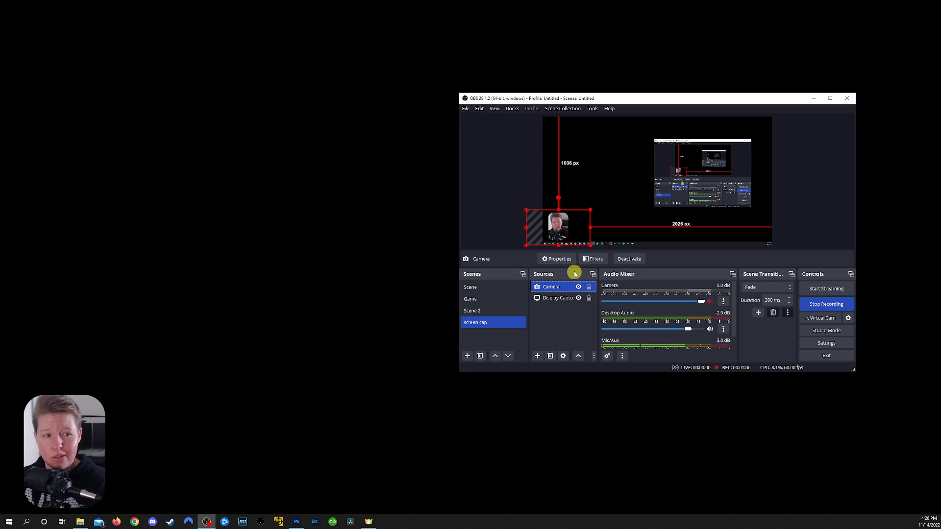
{"action": "left_click_drag", "start_coordinate": [591, 209], "coordinate": [738, 146]}
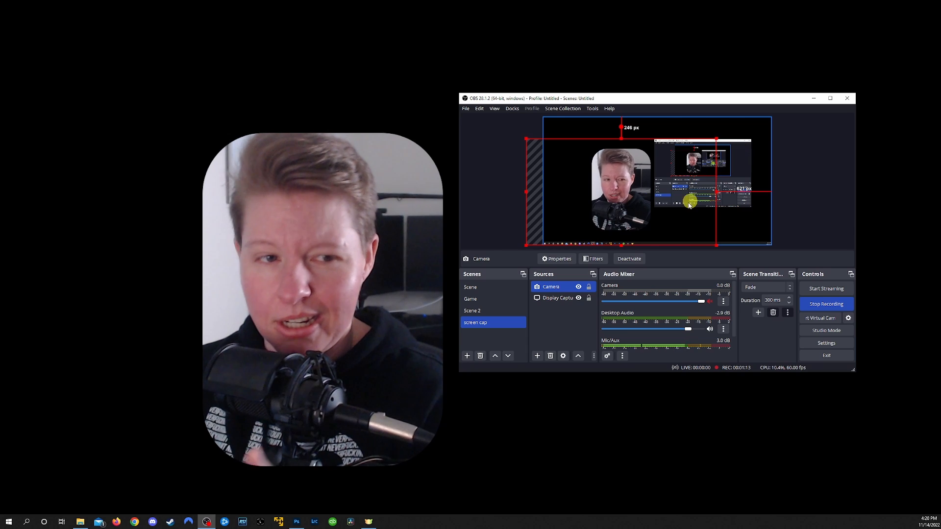
Switch to Scene 2 to check how the masked camera looks there, and return to the screen cap scene
{"action": "left_click", "coordinate": [487, 316]}
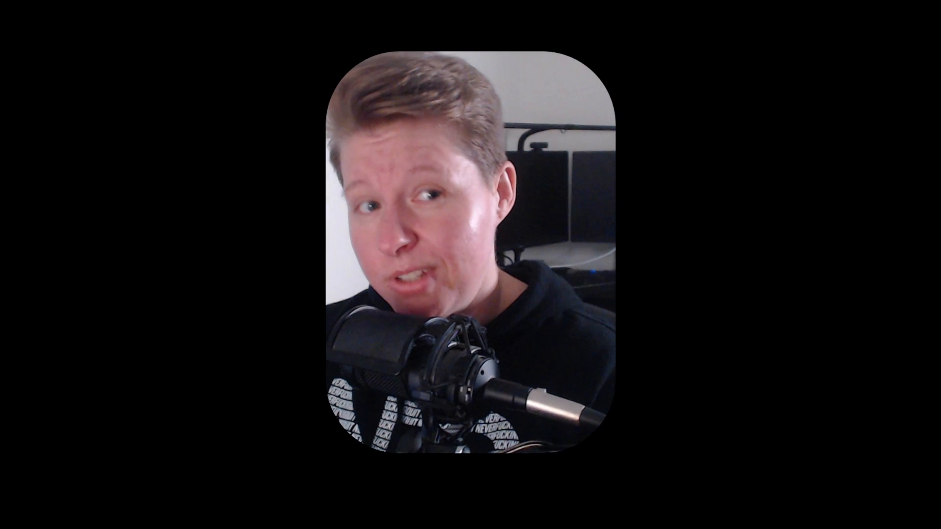
{"action": "left_click", "coordinate": [485, 322]}
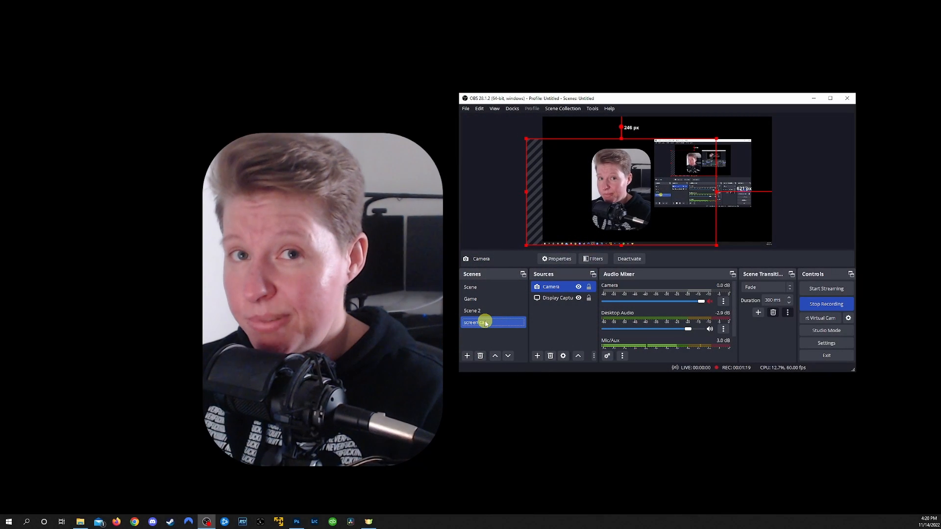